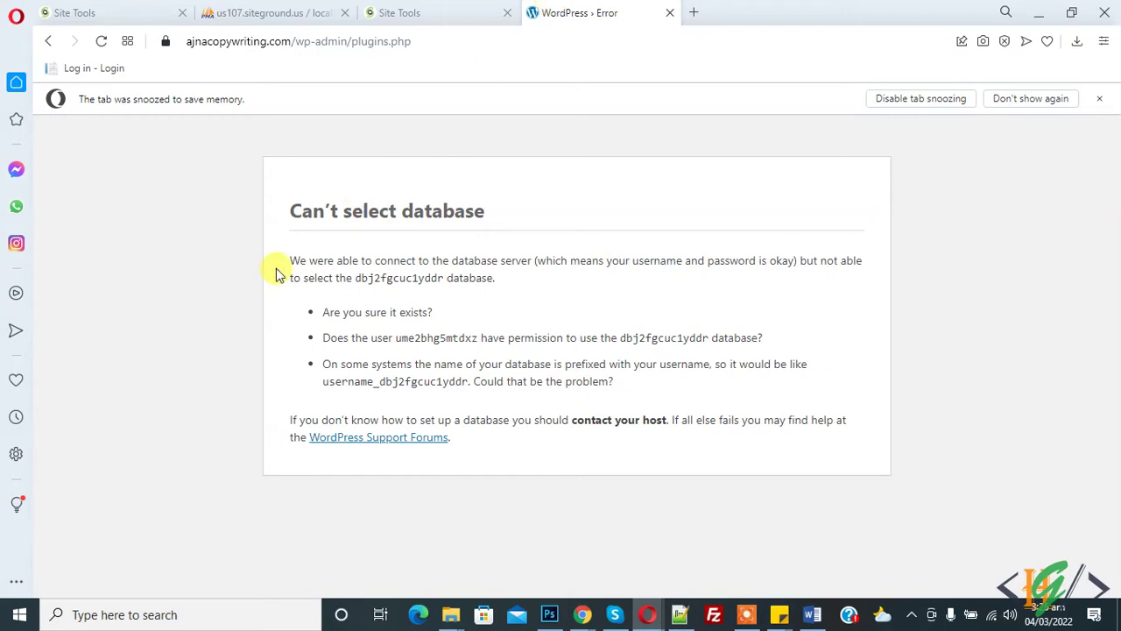
# Read the error naming database dbj2fgcuc1yddr, then switch to phpMyAdmin's database list.
pyautogui.moveTo(289, 210); pyautogui.dragTo(487, 212)
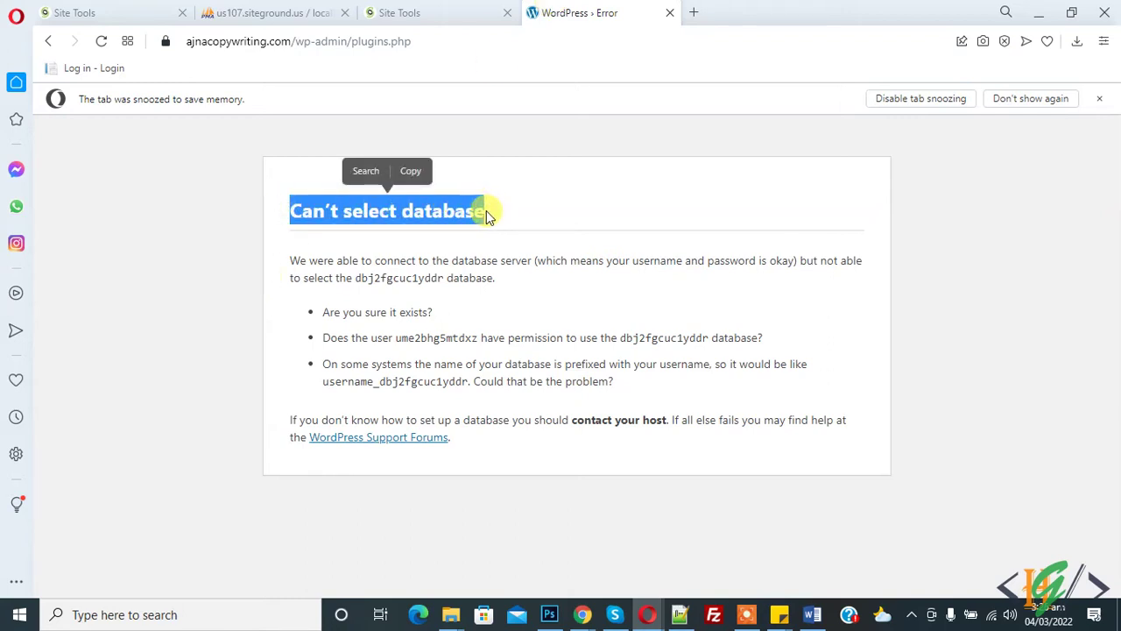
pyautogui.click(611, 208)
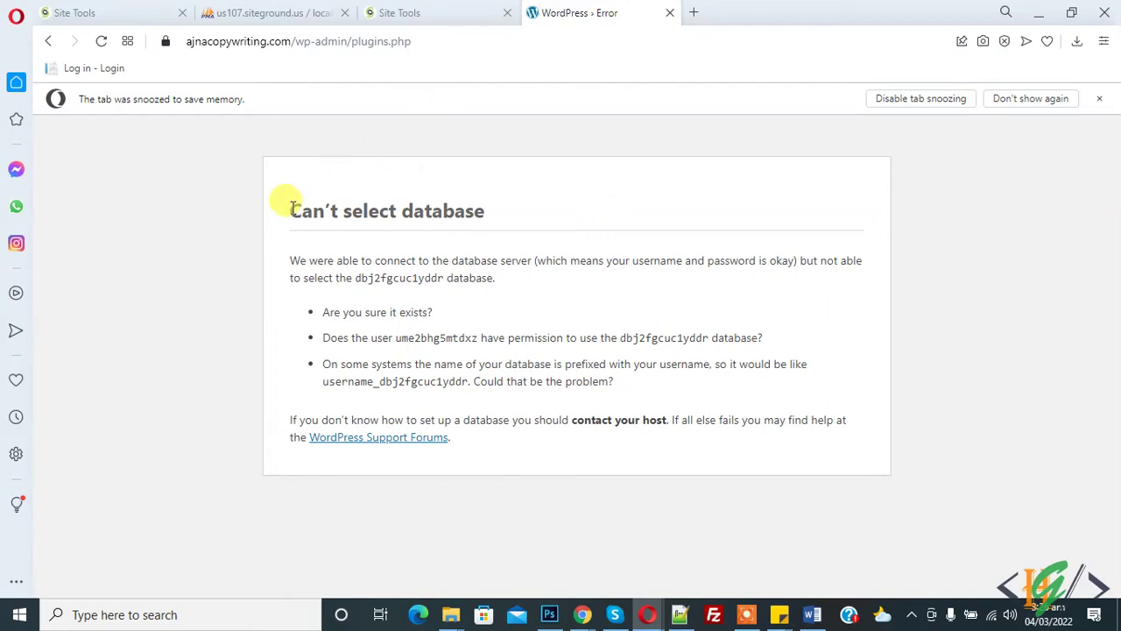
pyautogui.moveTo(290, 207); pyautogui.dragTo(480, 206)
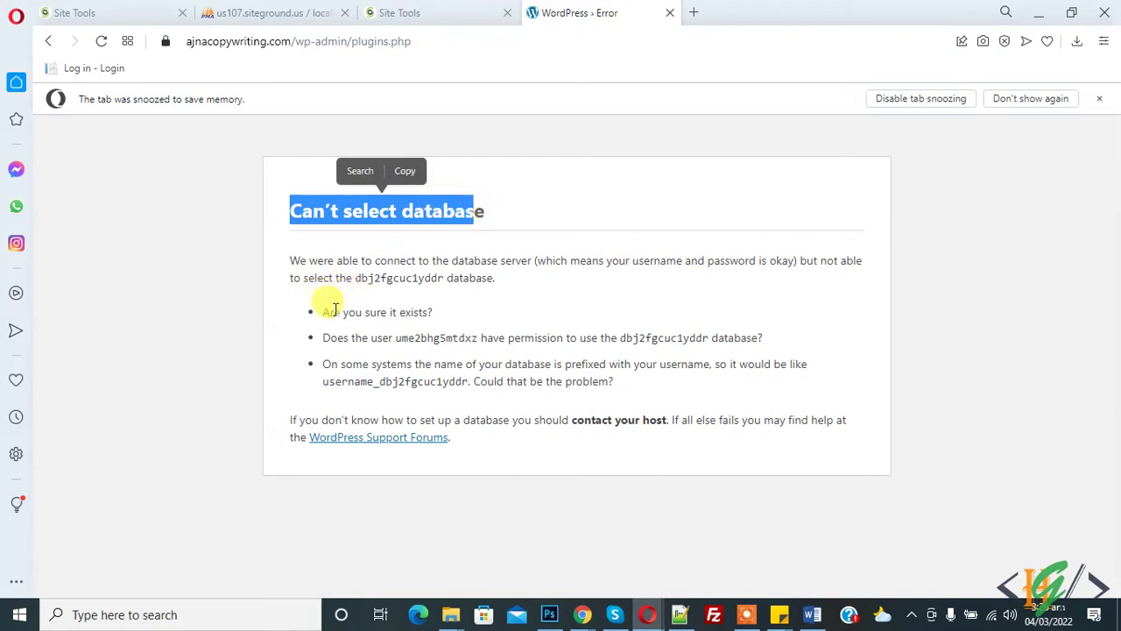
pyautogui.moveTo(290, 260); pyautogui.dragTo(361, 278)
pyautogui.click(377, 277)
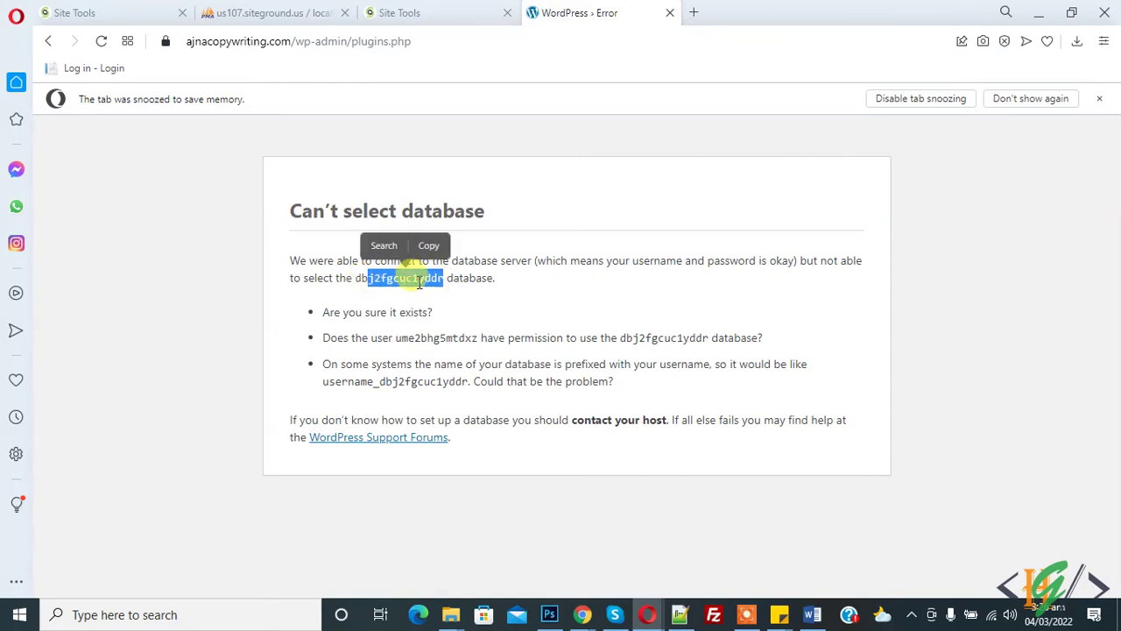
pyautogui.click(414, 280)
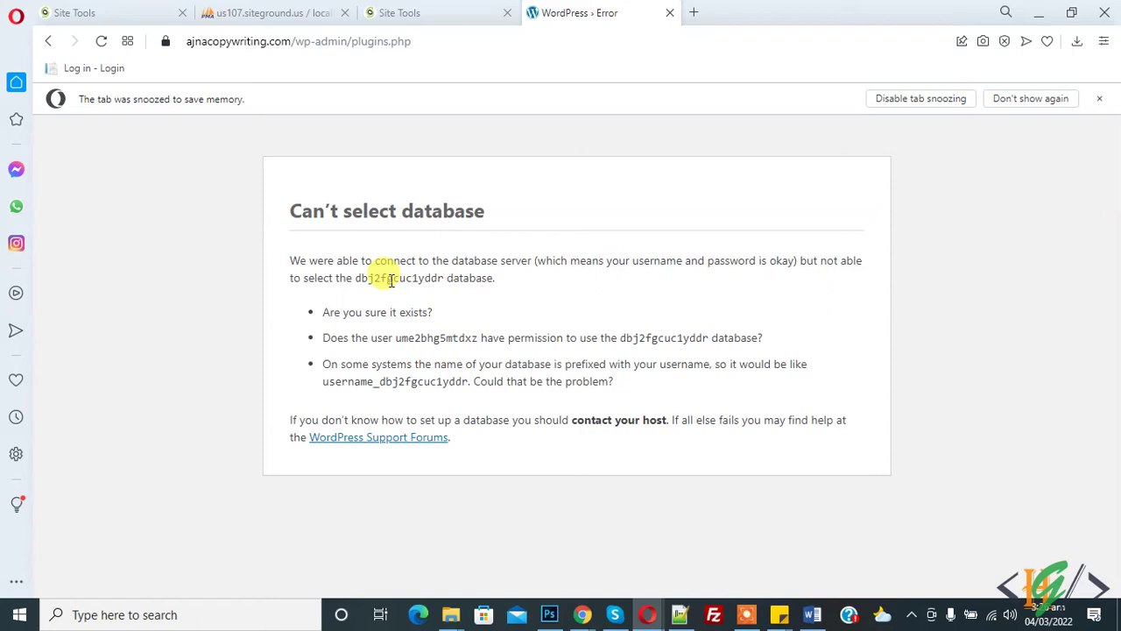
pyautogui.click(322, 11)
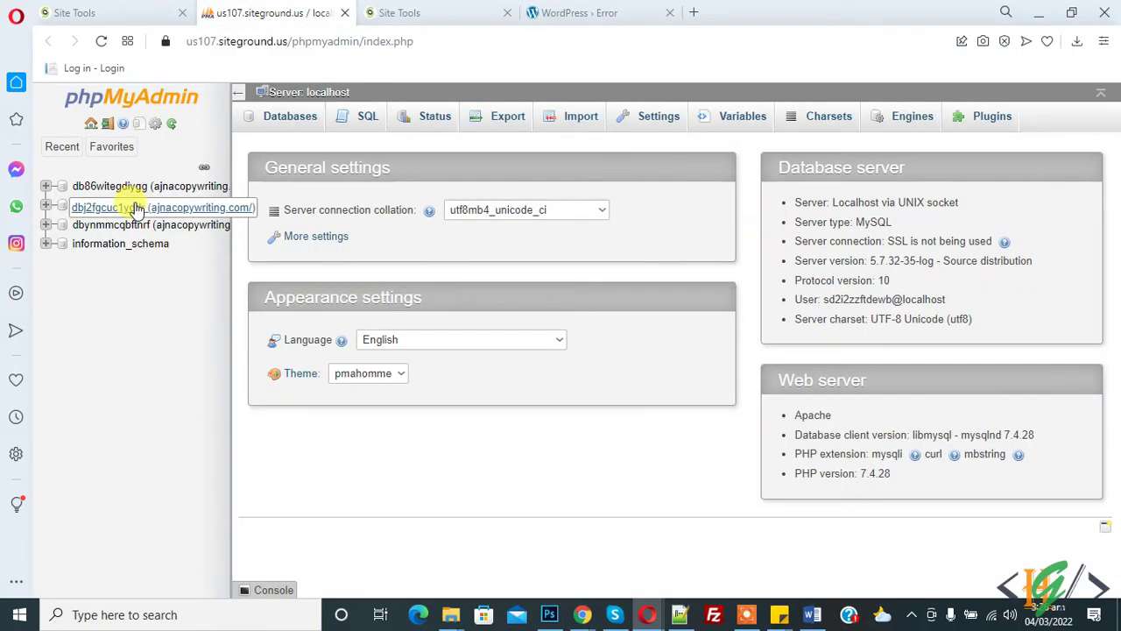
# Open wp-config.php in the File Manager editor and select the DB_NAME value on line 42.
pyautogui.click(407, 11)
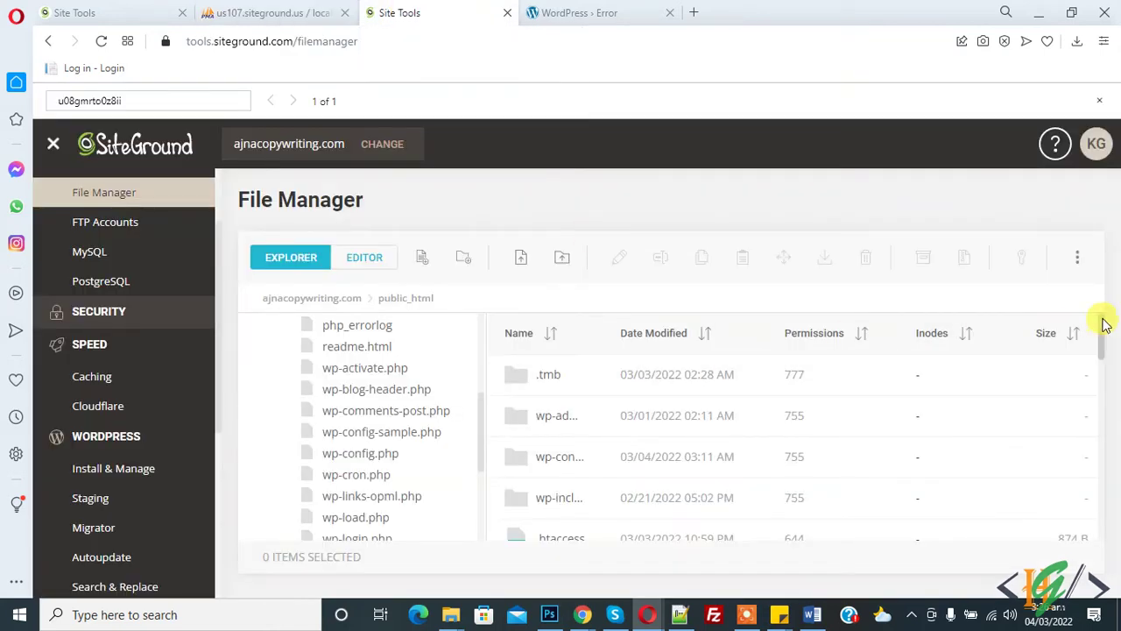
pyautogui.moveTo(1101, 317); pyautogui.dragTo(1115, 426)
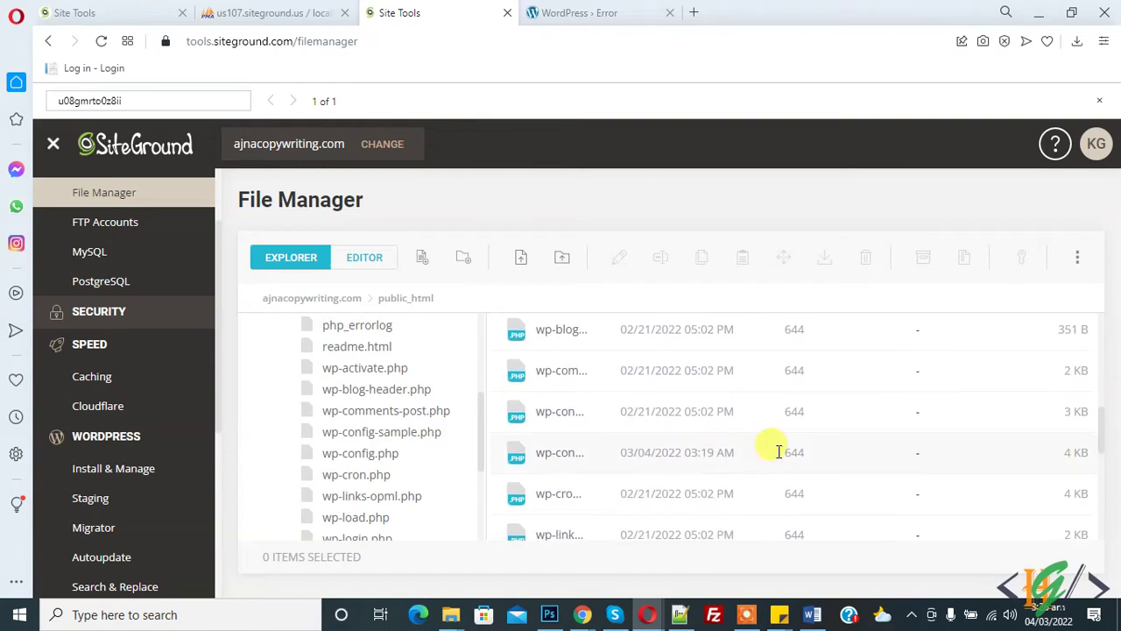
pyautogui.rightClick(572, 455)
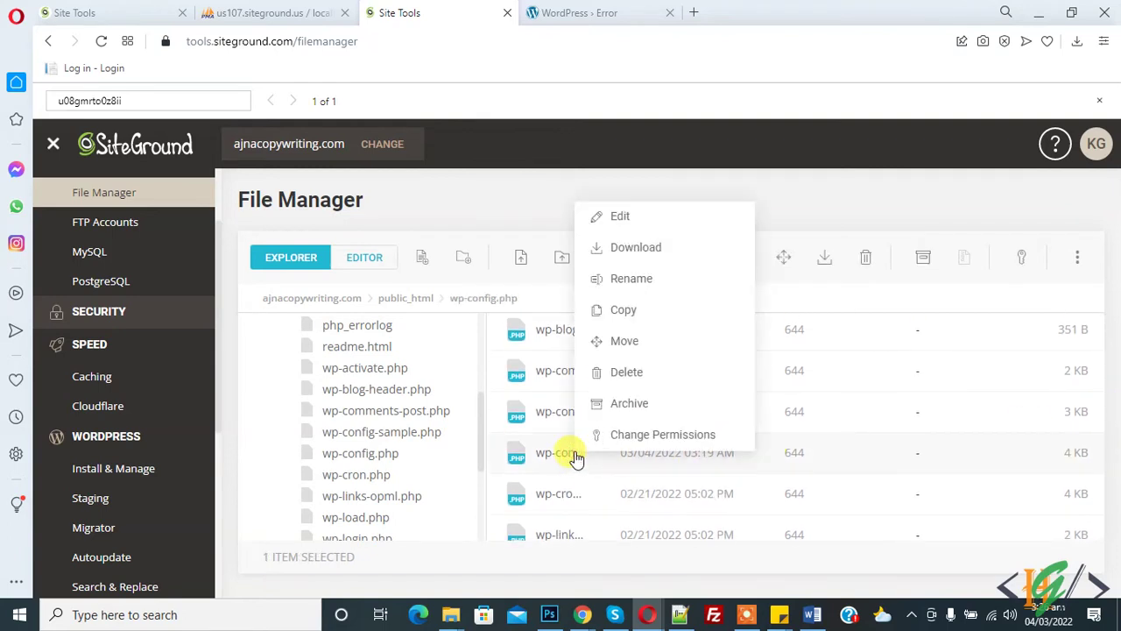
pyautogui.click(622, 220)
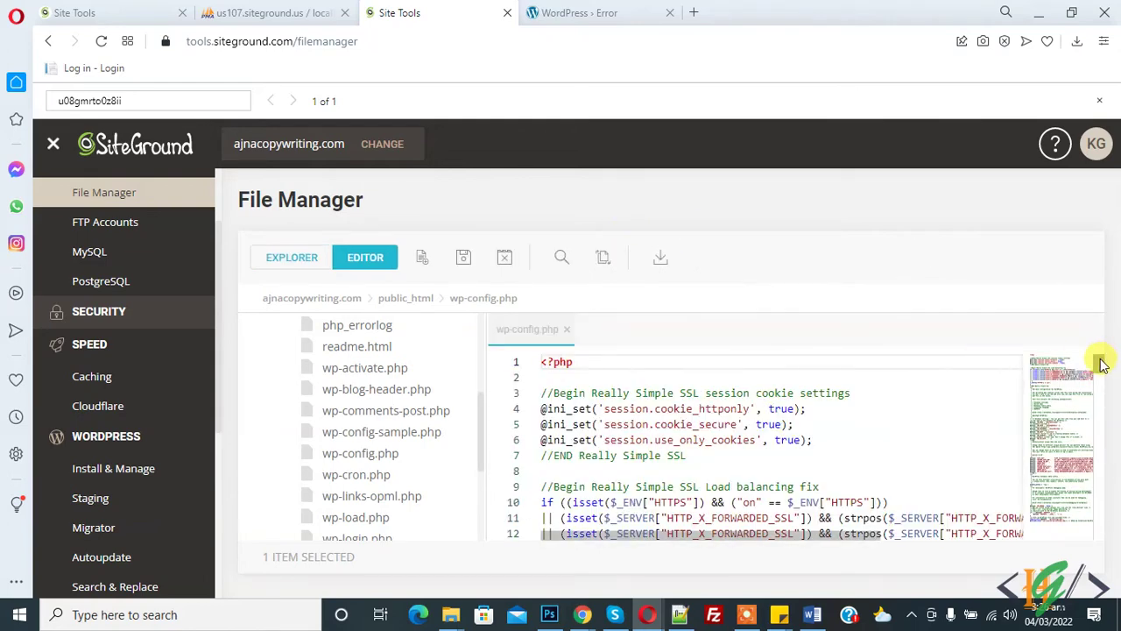
pyautogui.moveTo(1102, 365); pyautogui.dragTo(765, 415)
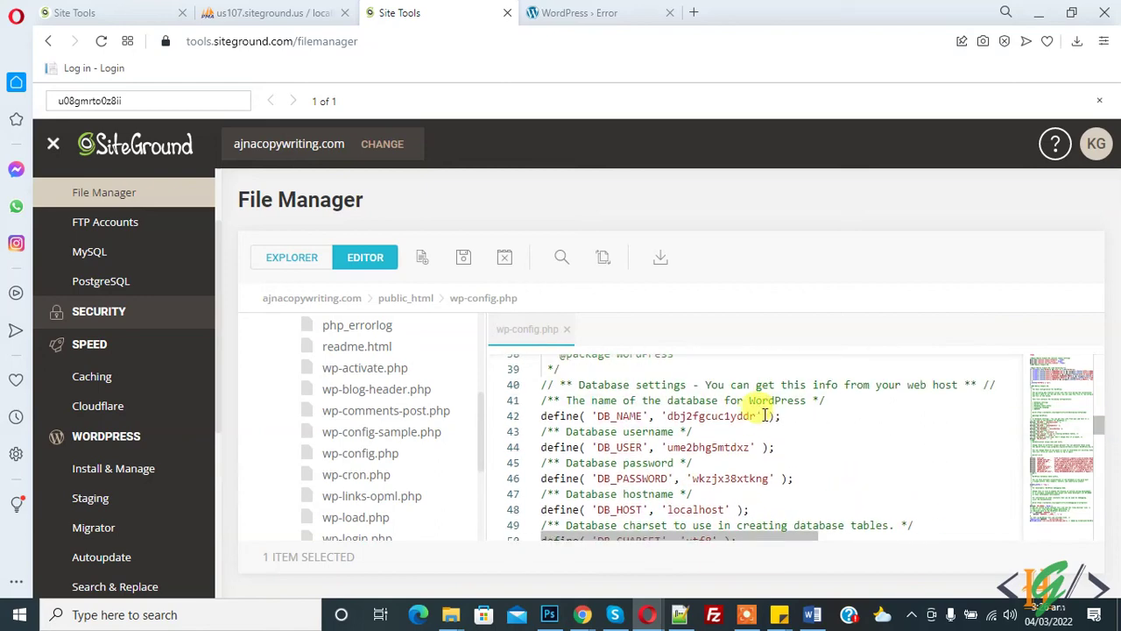
pyautogui.doubleClick(744, 416)
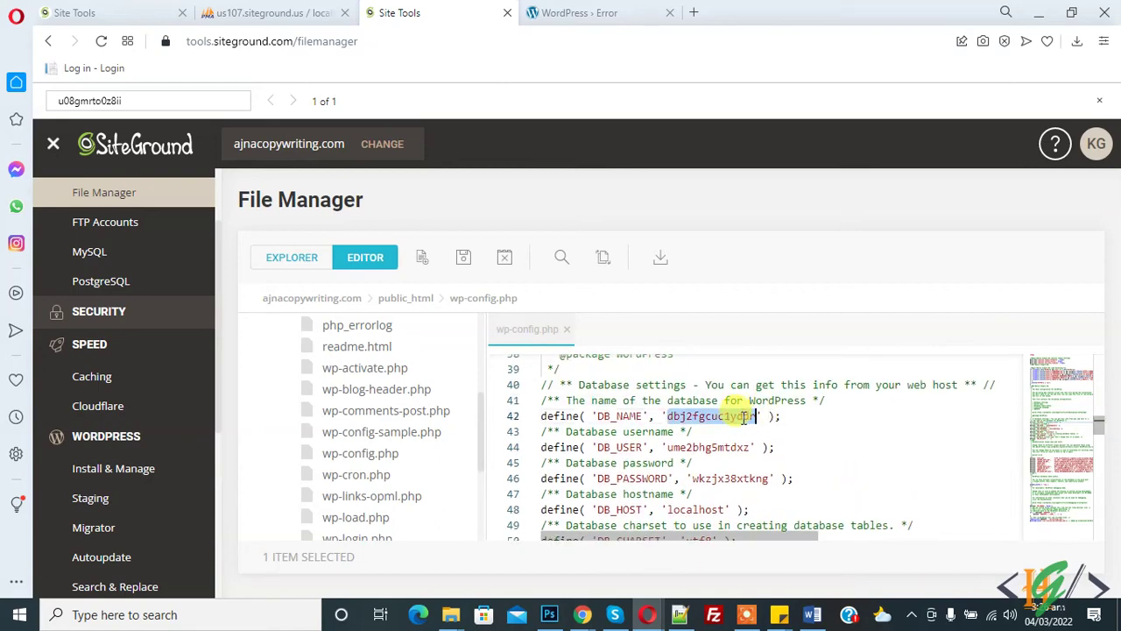
# Cross-check DB_NAME against phpMyAdmin's databases and the error's user-permission hint.
pyautogui.click(280, 12)
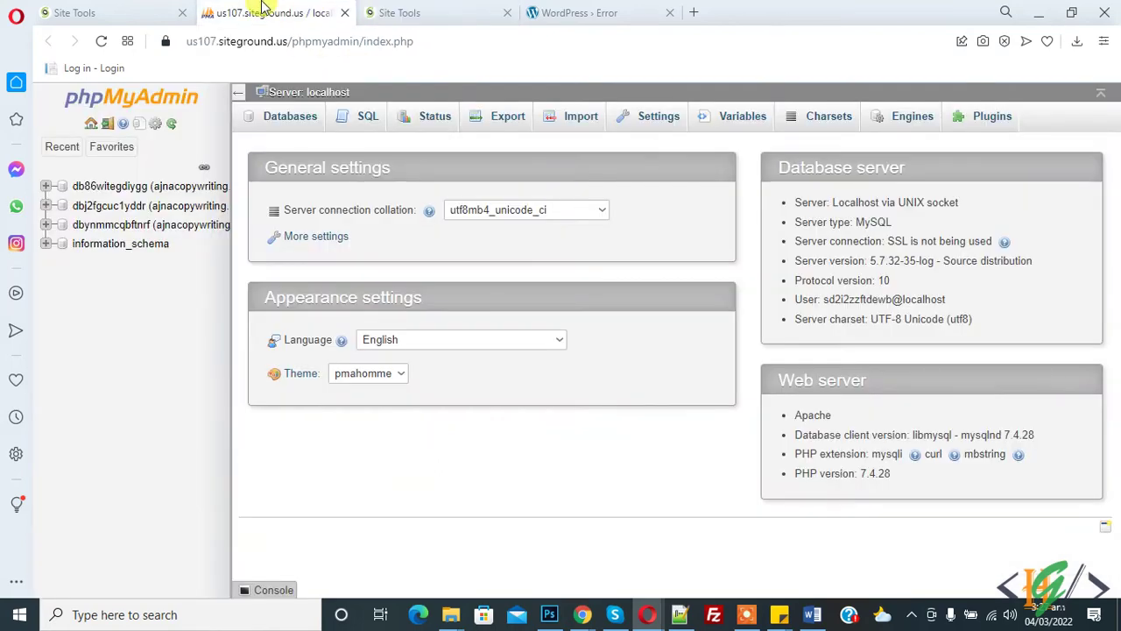
pyautogui.click(429, 9)
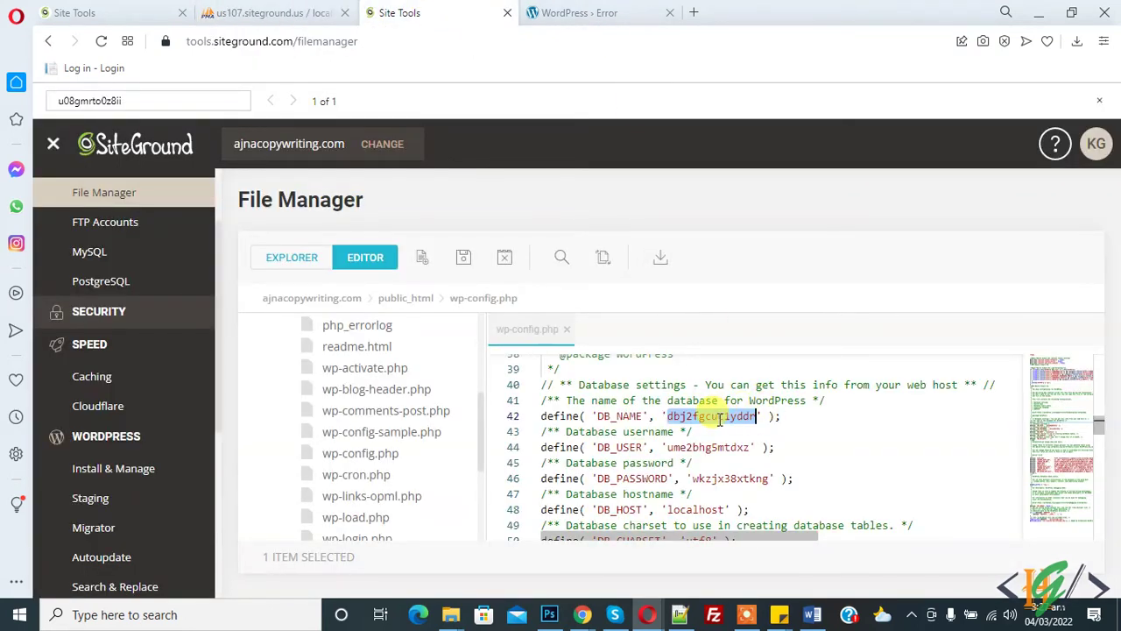
pyautogui.click(540, 12)
pyautogui.click(453, 9)
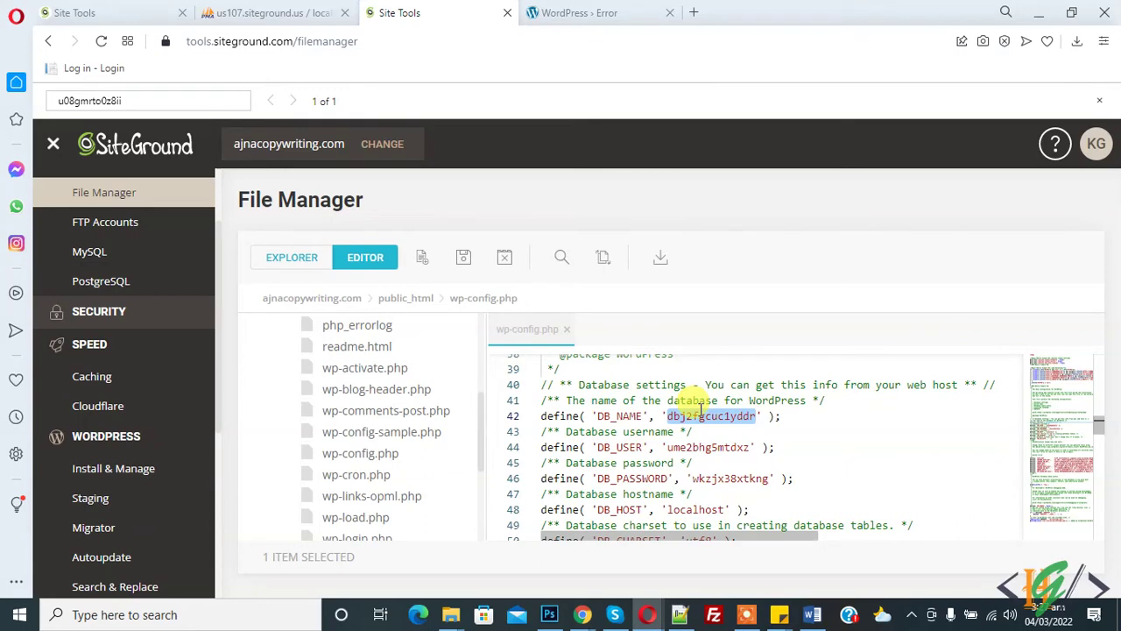
pyautogui.click(289, 10)
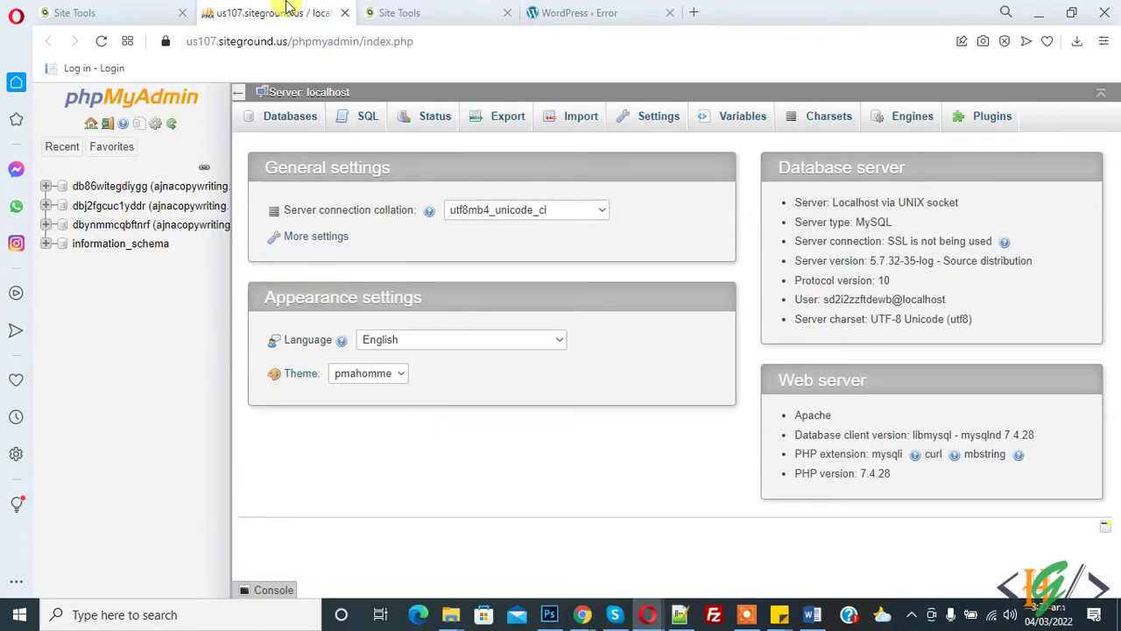
pyautogui.click(480, 9)
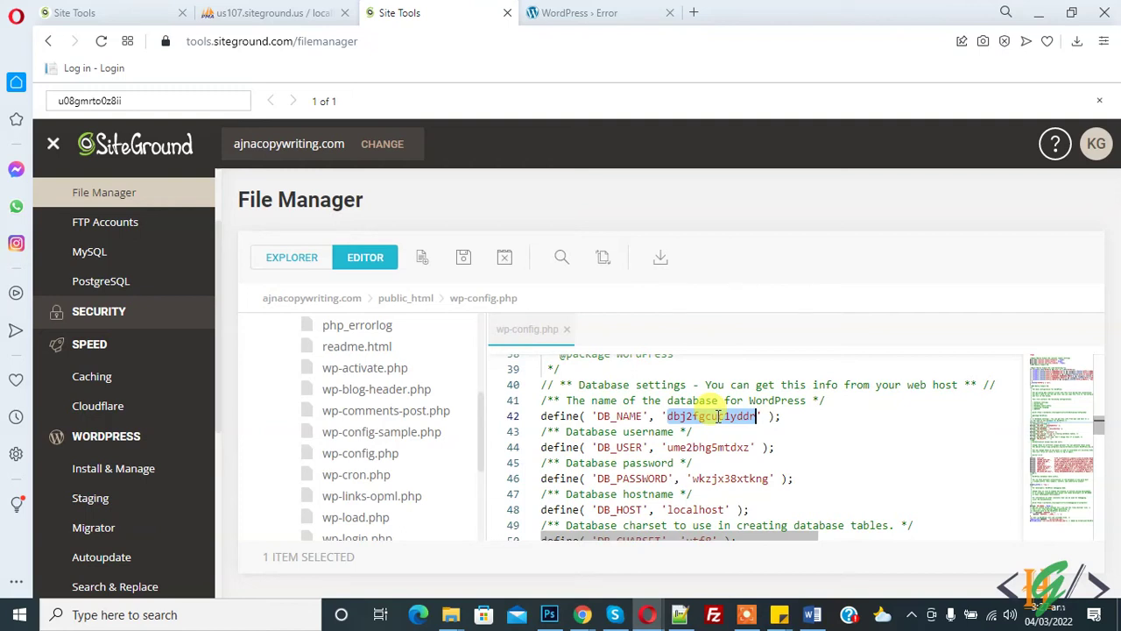
pyautogui.click(582, 12)
pyautogui.moveTo(322, 337); pyautogui.dragTo(718, 338)
# Select the DB_USER value on line 44 and bring up the MySQL databases page.
pyautogui.click(429, 11)
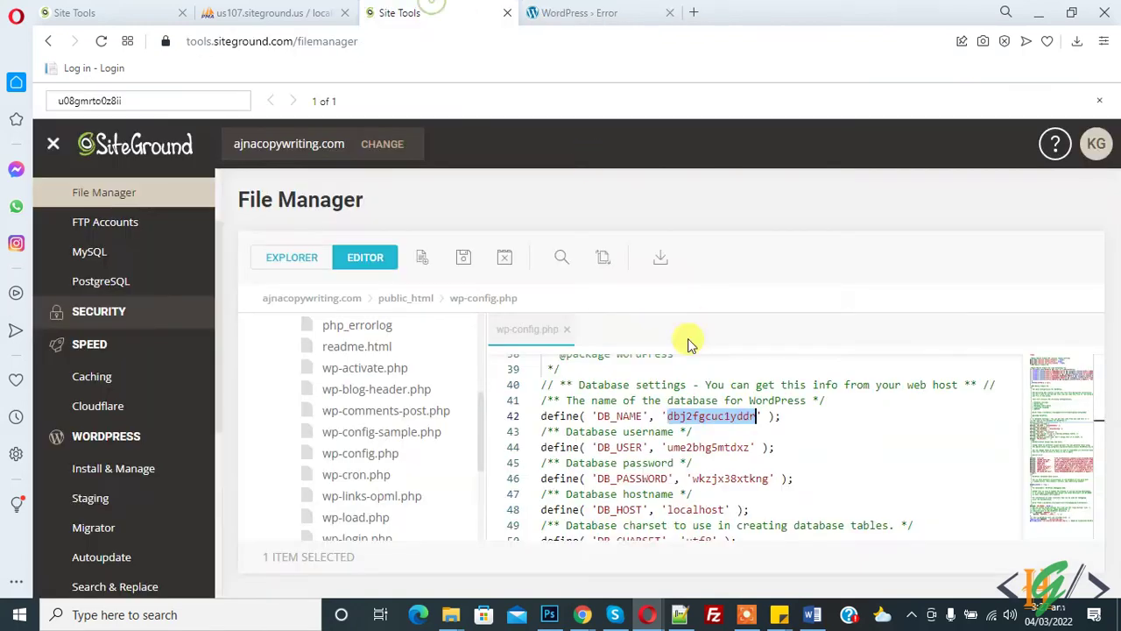
pyautogui.doubleClick(716, 447)
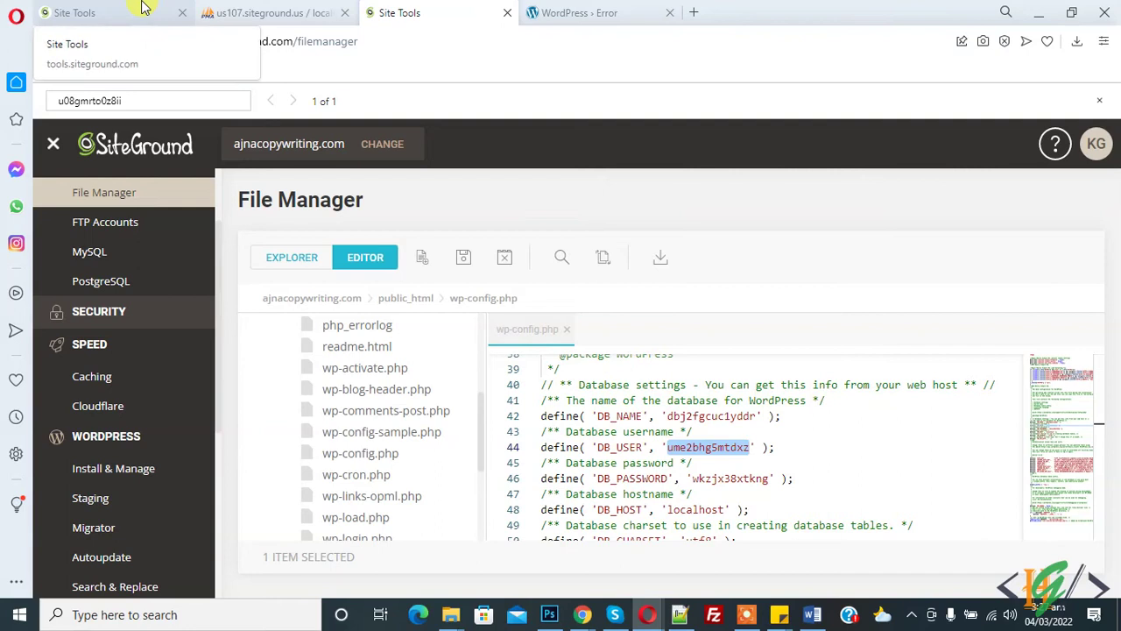
pyautogui.click(145, 7)
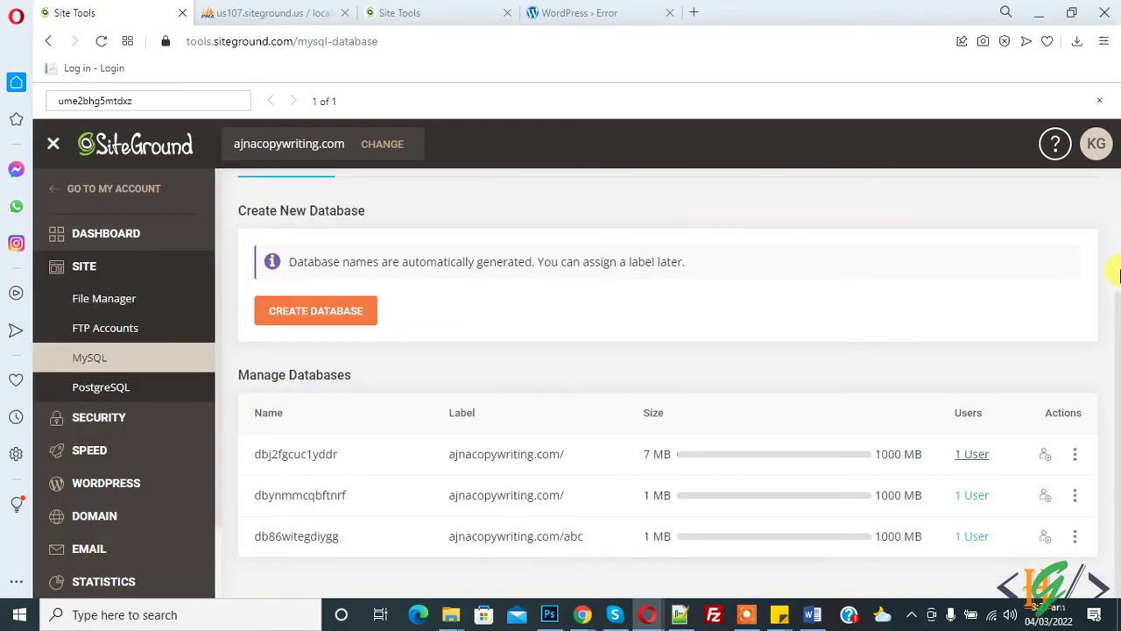
# Check which users have access to dbj2fgcuc1yddr, then close that user list.
pyautogui.doubleClick(310, 453)
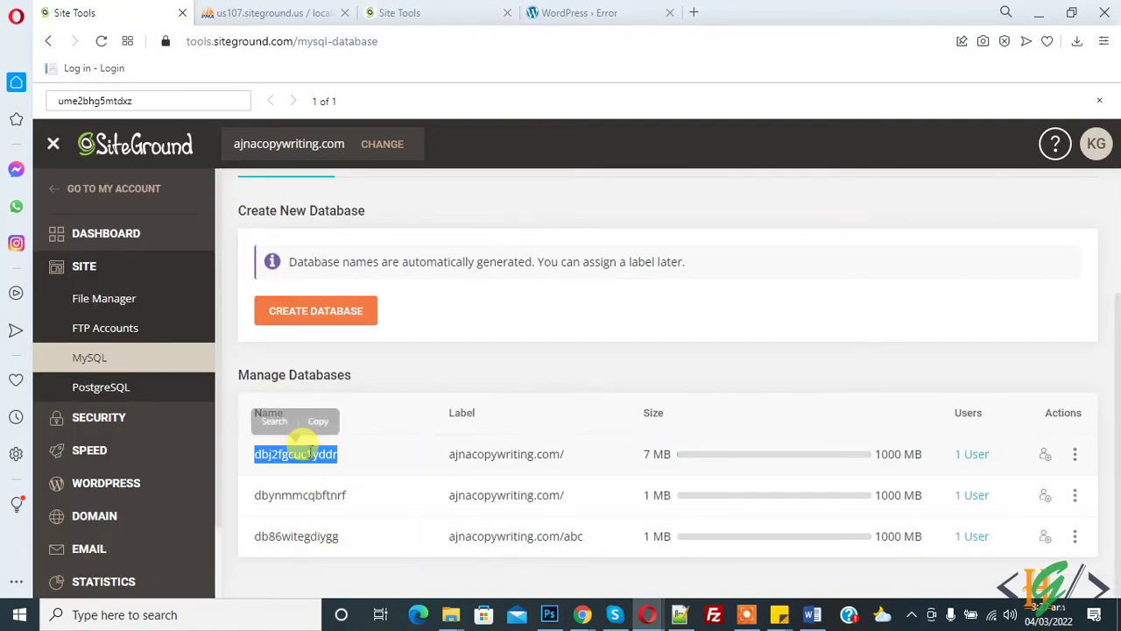
pyautogui.click(971, 455)
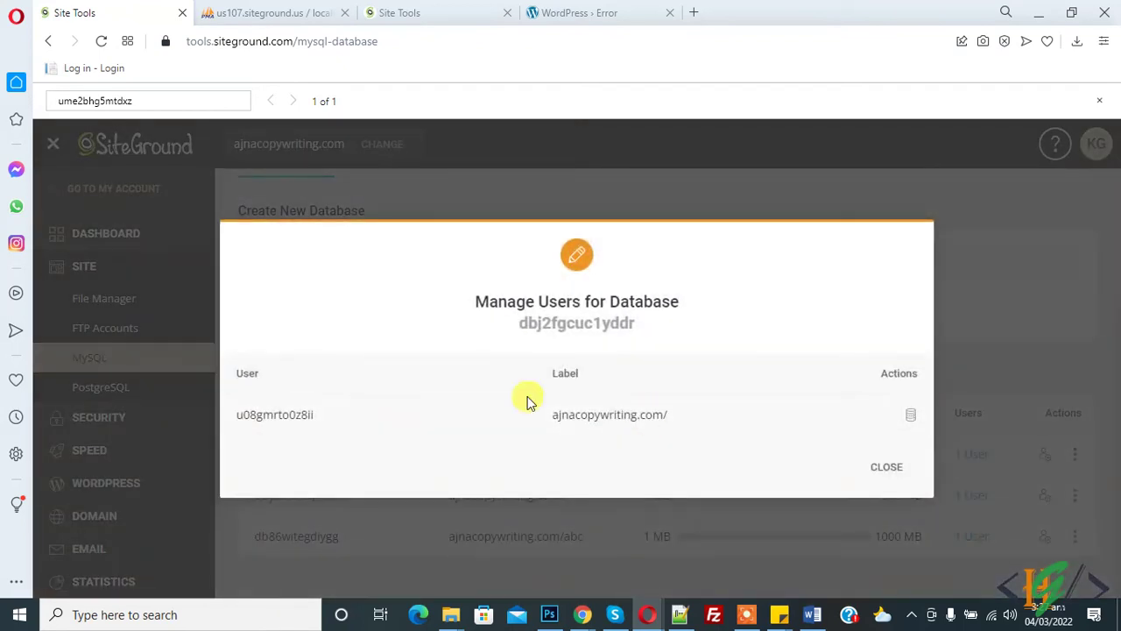
pyautogui.click(432, 7)
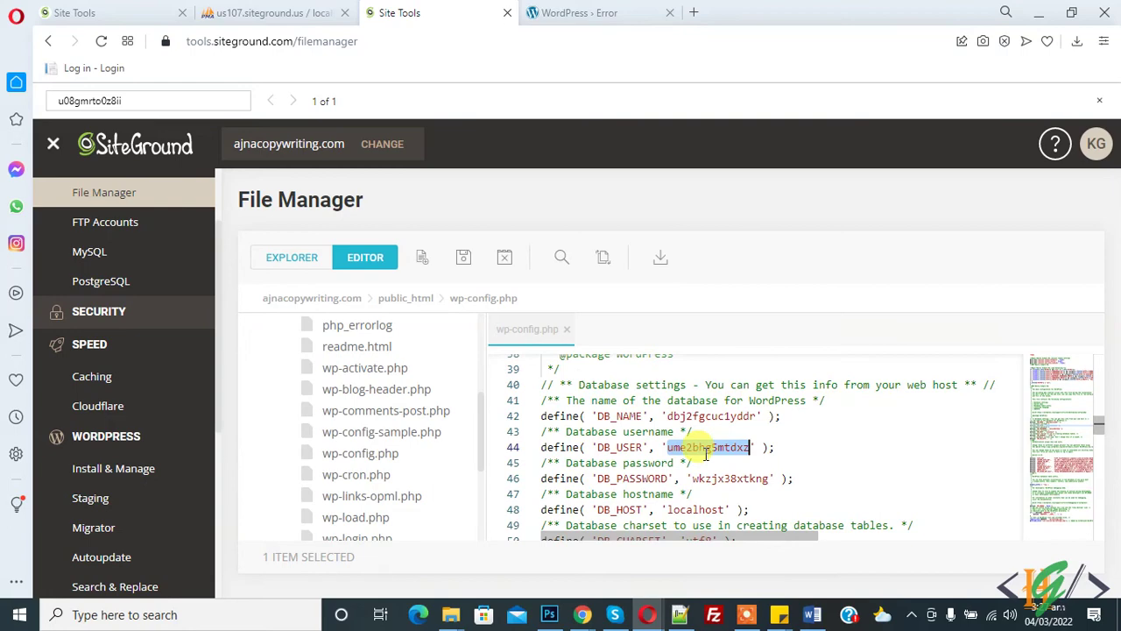
pyautogui.click(123, 12)
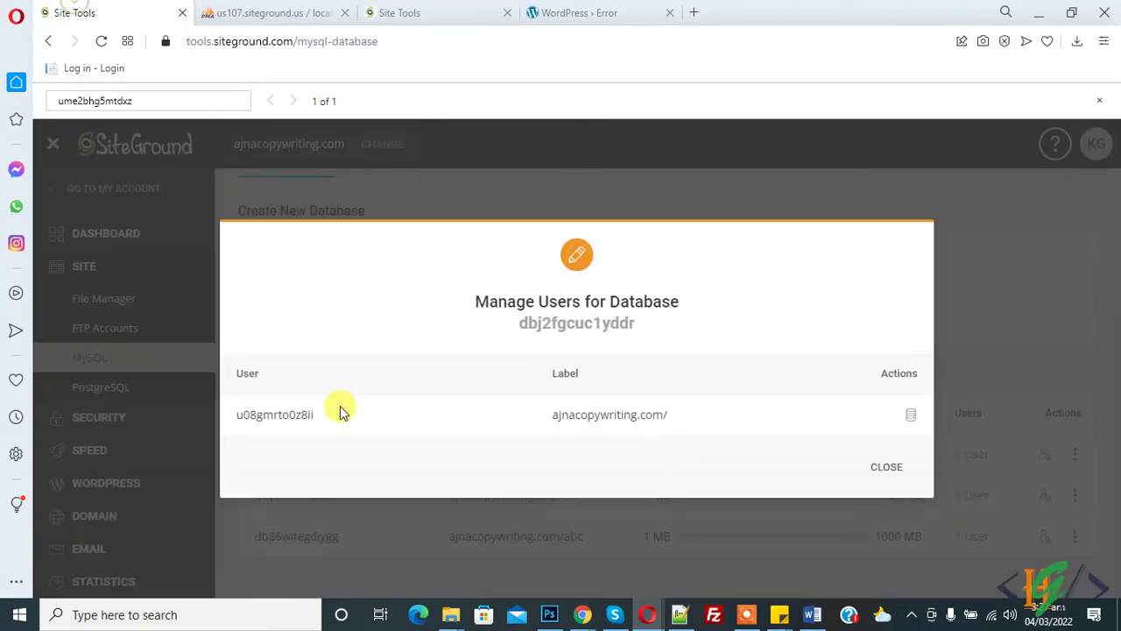
pyautogui.click(1034, 319)
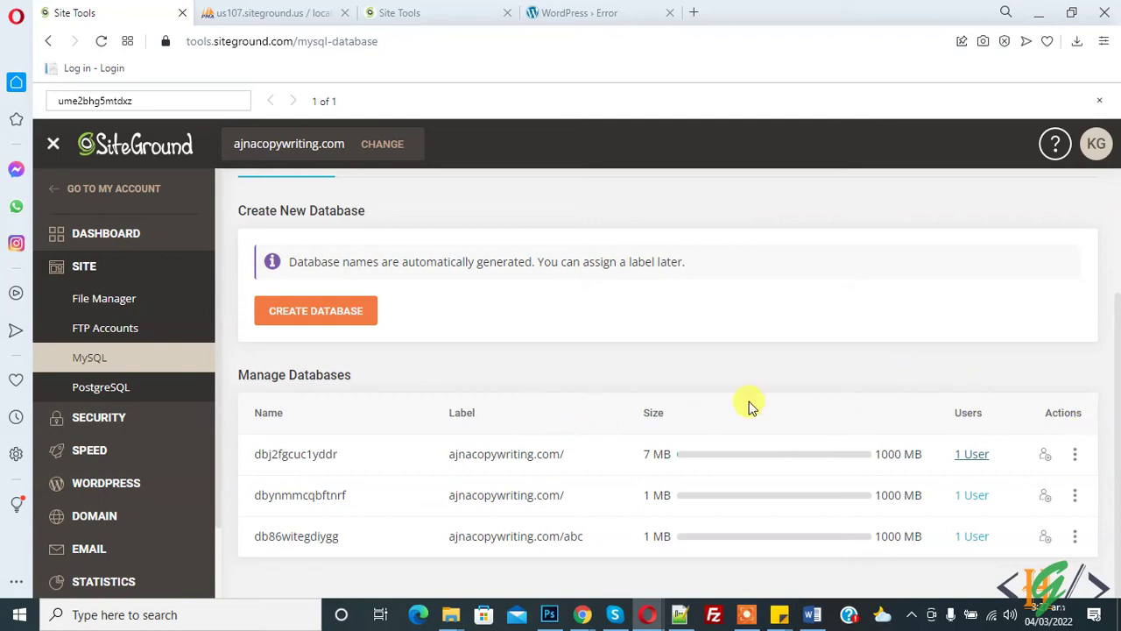
# Review the MySQL Users list, where wp-config's DB_USER has no database access.
pyautogui.scroll(1, 1116, 280)
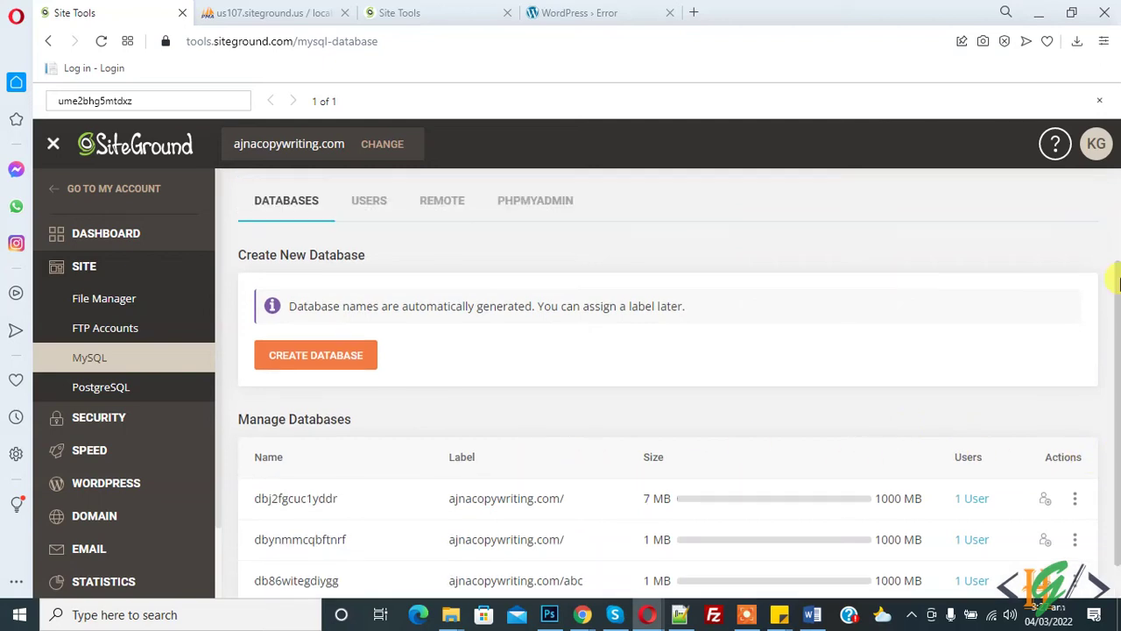
pyautogui.click(374, 200)
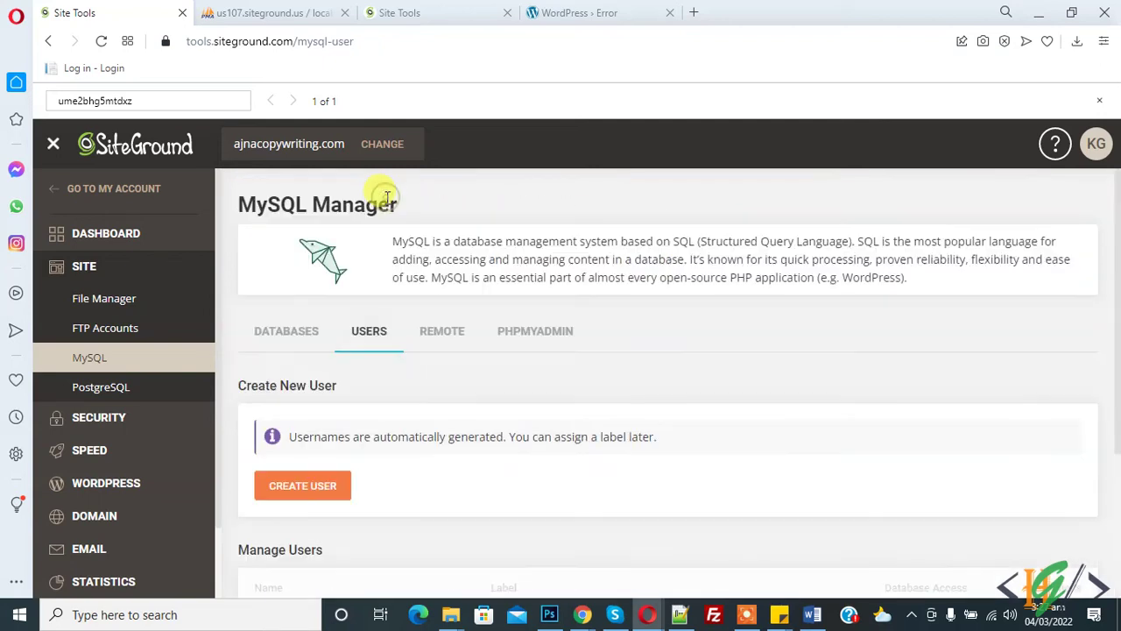
pyautogui.scroll(-2, 1111, 298)
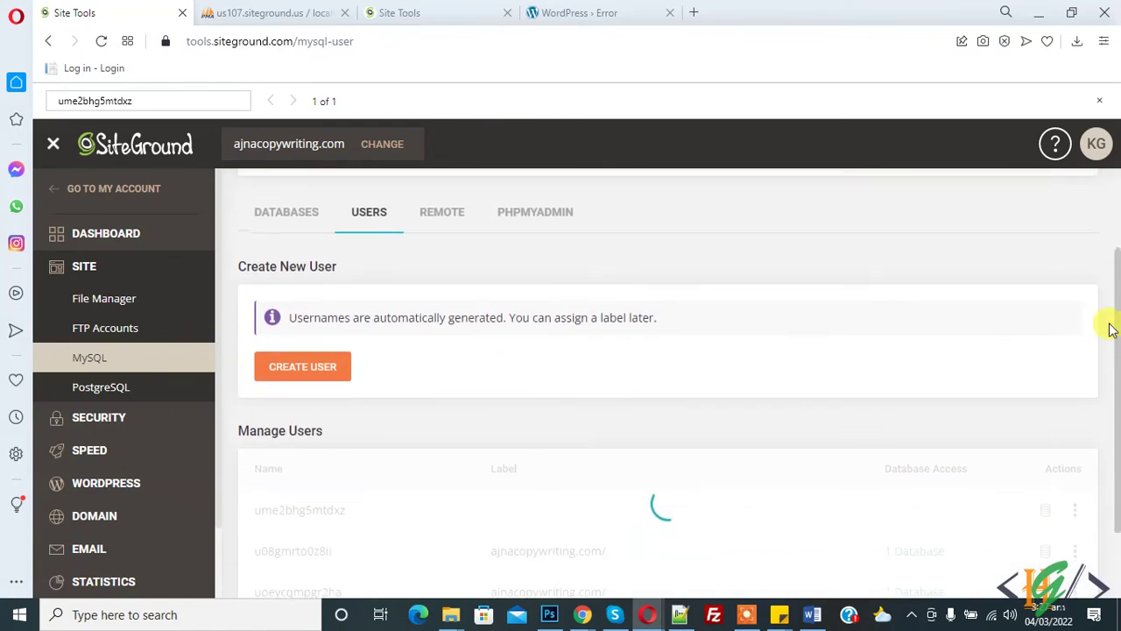
pyautogui.scroll(-2, 1112, 350)
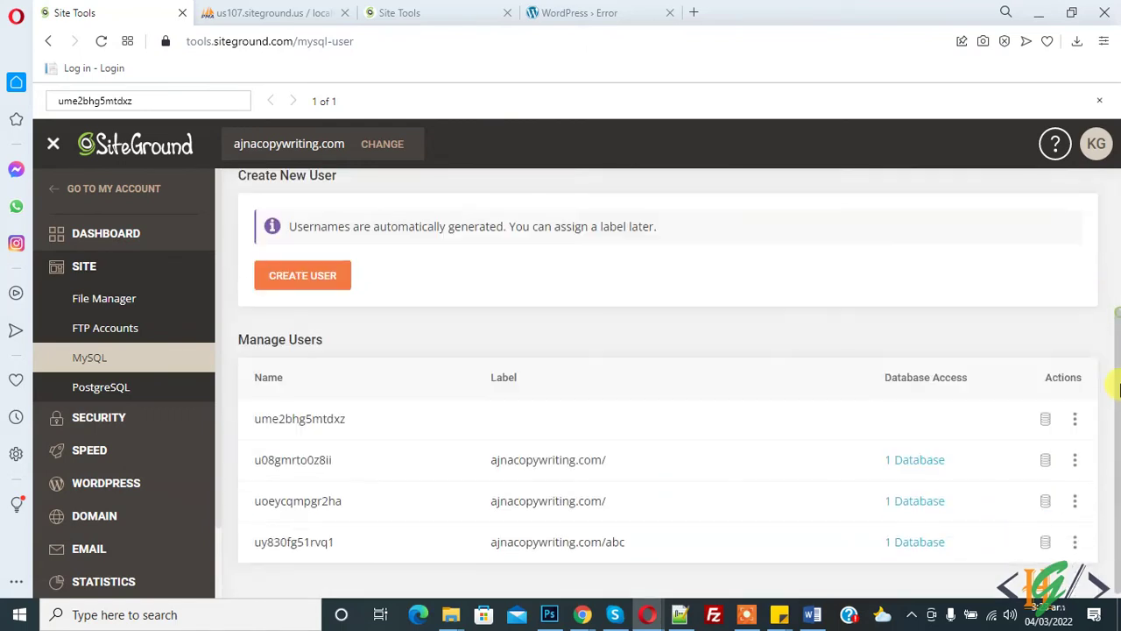
pyautogui.click(443, 9)
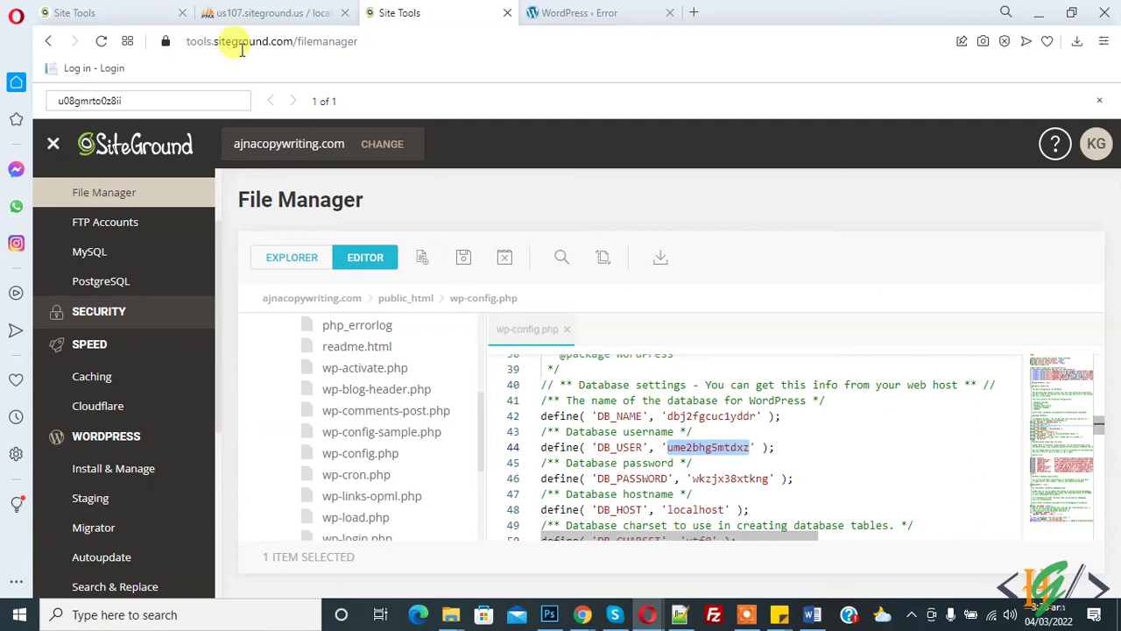
pyautogui.click(130, 9)
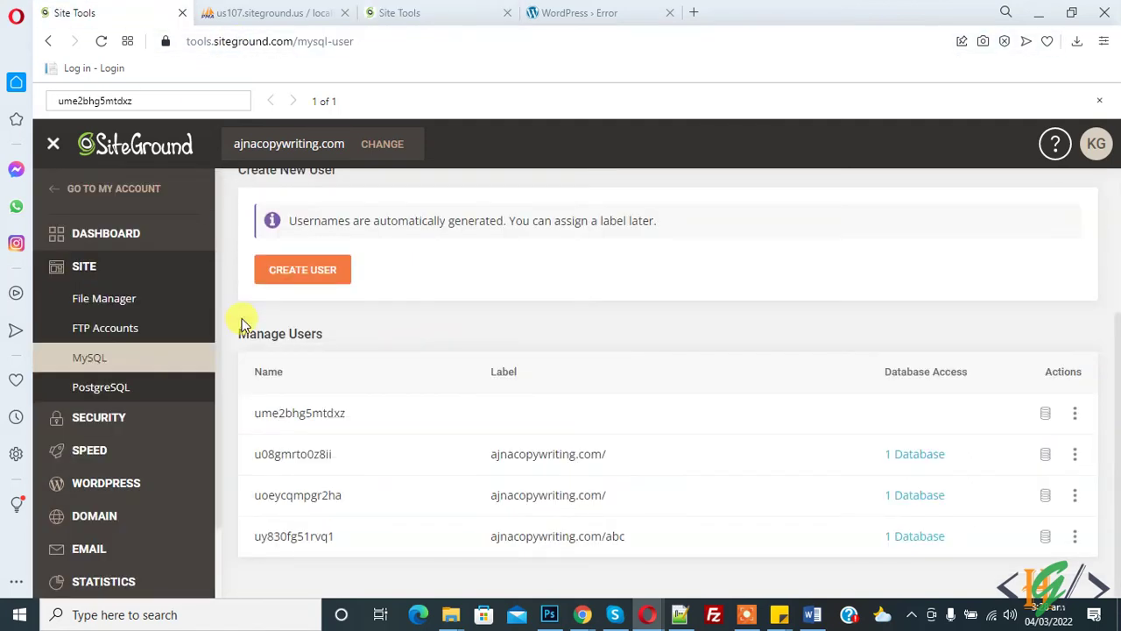
# Add database dbj2fgcuc1yddr to the wp-config user with All Privileges and confirm.
pyautogui.click(1075, 412)
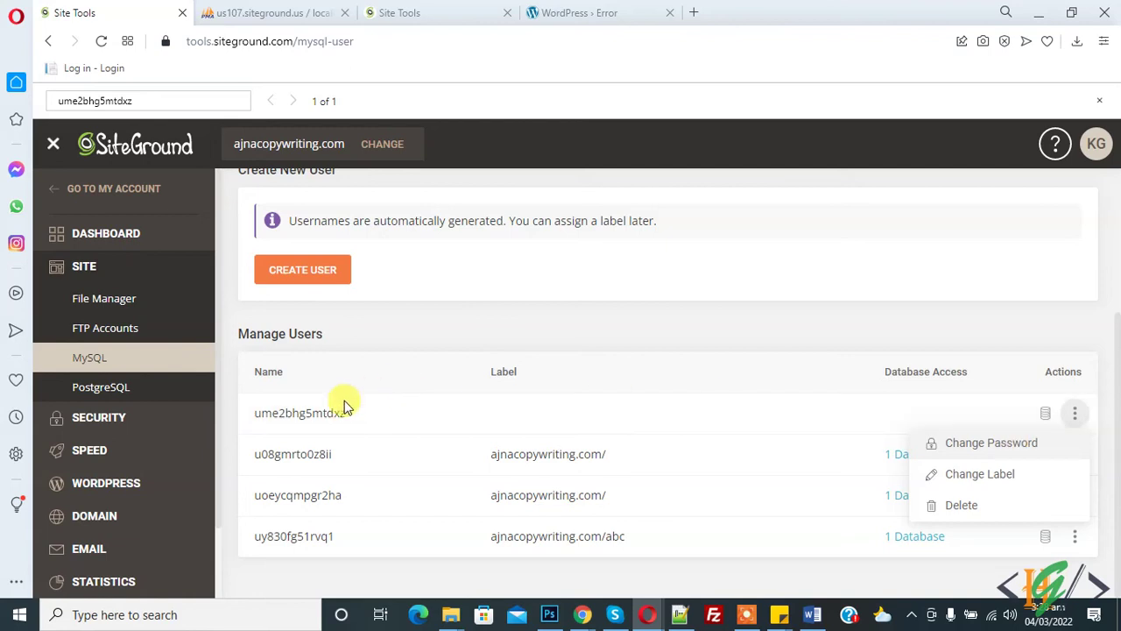
pyautogui.click(1047, 415)
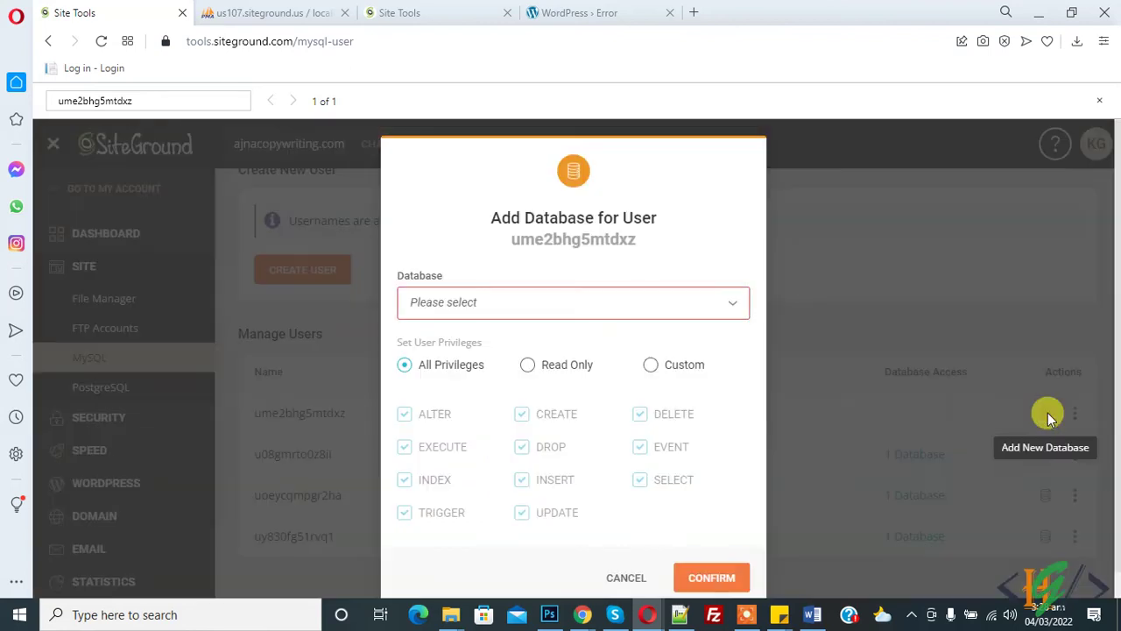
pyautogui.click(564, 307)
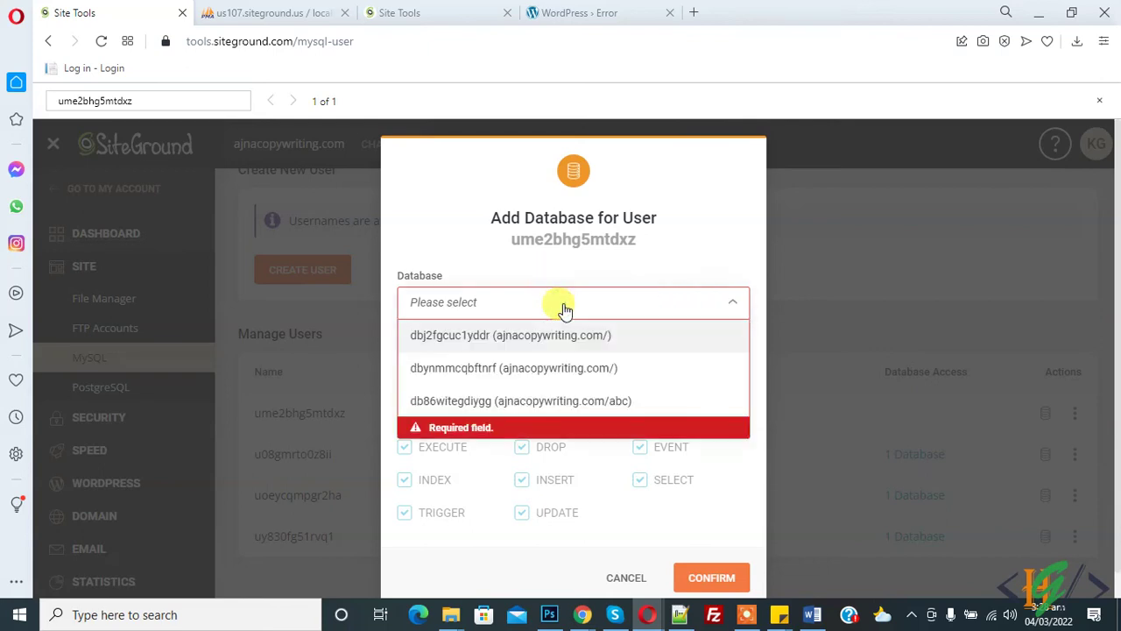
pyautogui.click(503, 341)
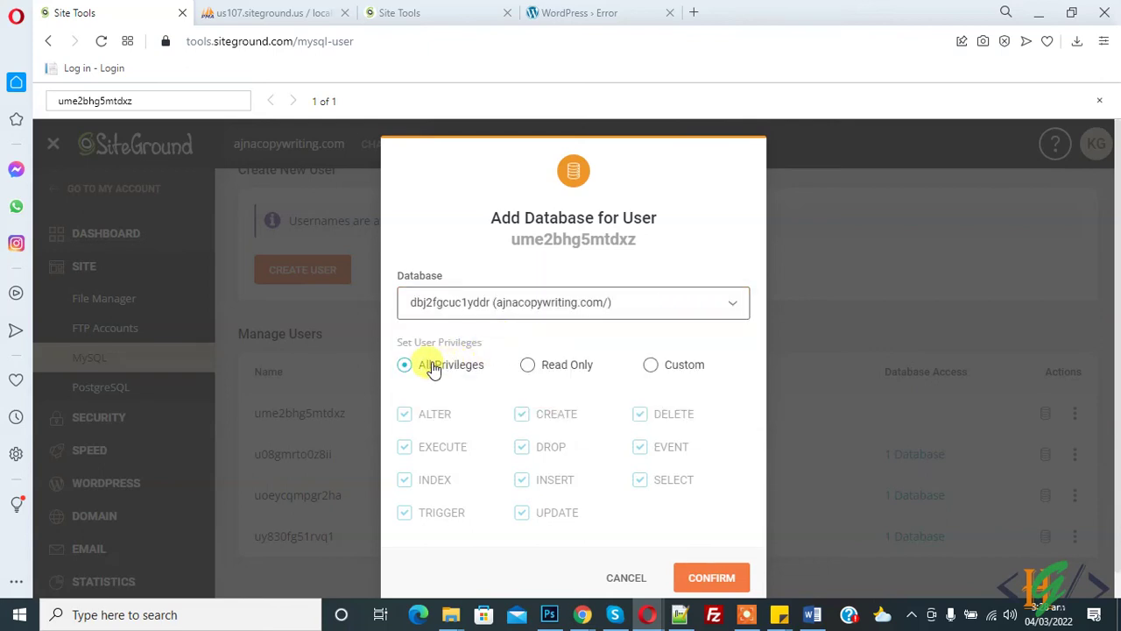
pyautogui.moveTo(421, 343); pyautogui.dragTo(478, 343)
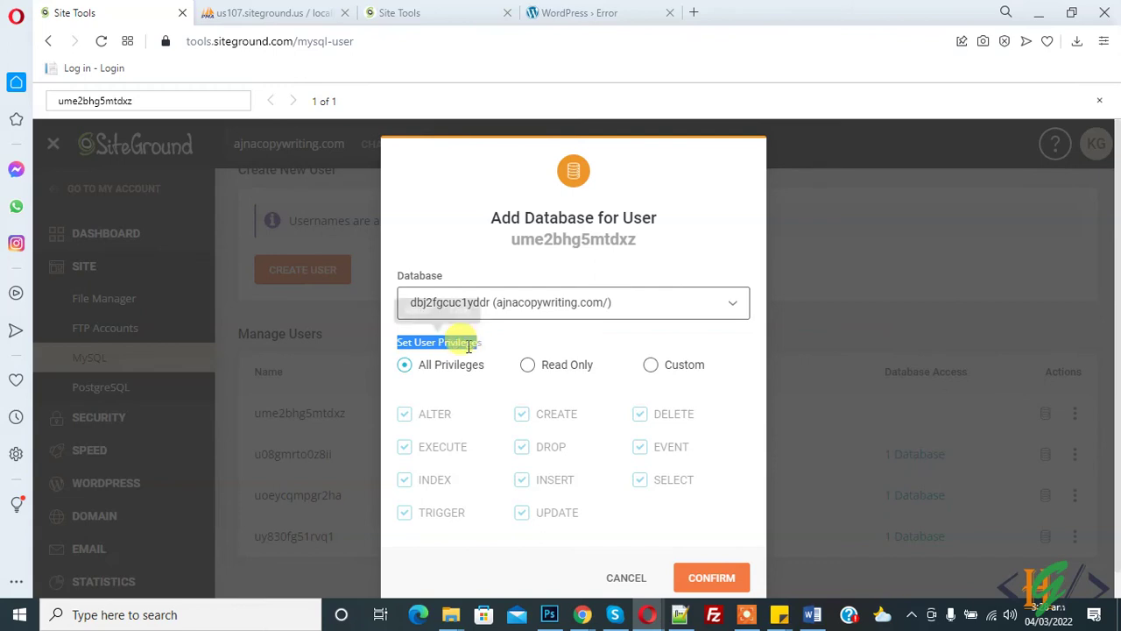
pyautogui.click(714, 580)
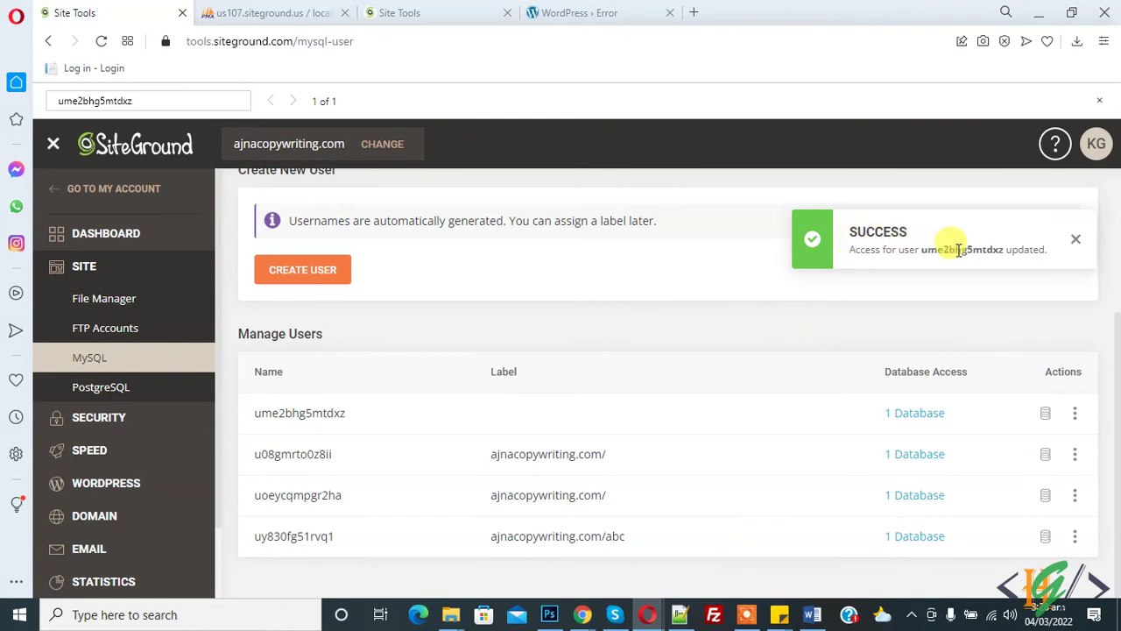
pyautogui.click(552, 12)
# Reload the WordPress admin so the Plugins page loads instead of the database error.
pyautogui.click(535, 47)
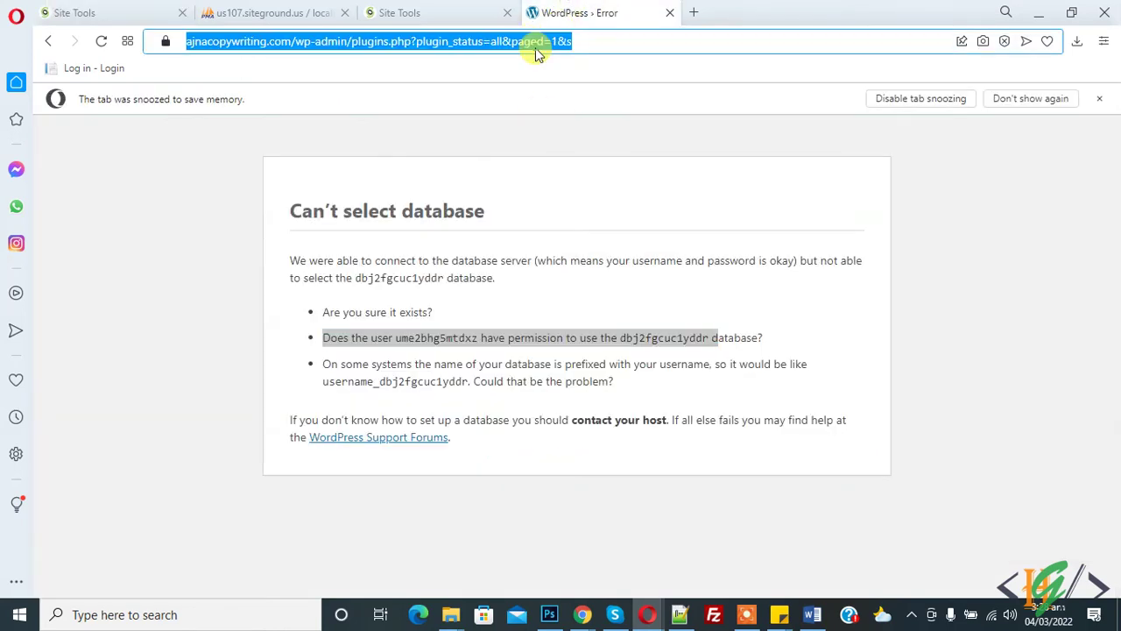
pyautogui.press('Return')
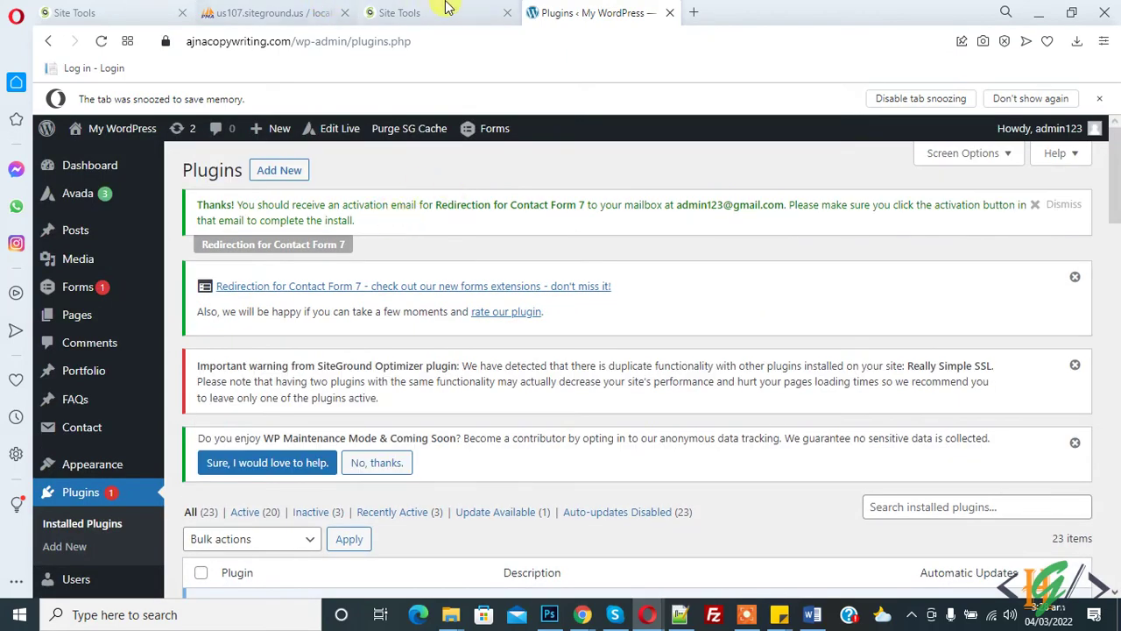
pyautogui.click(445, 9)
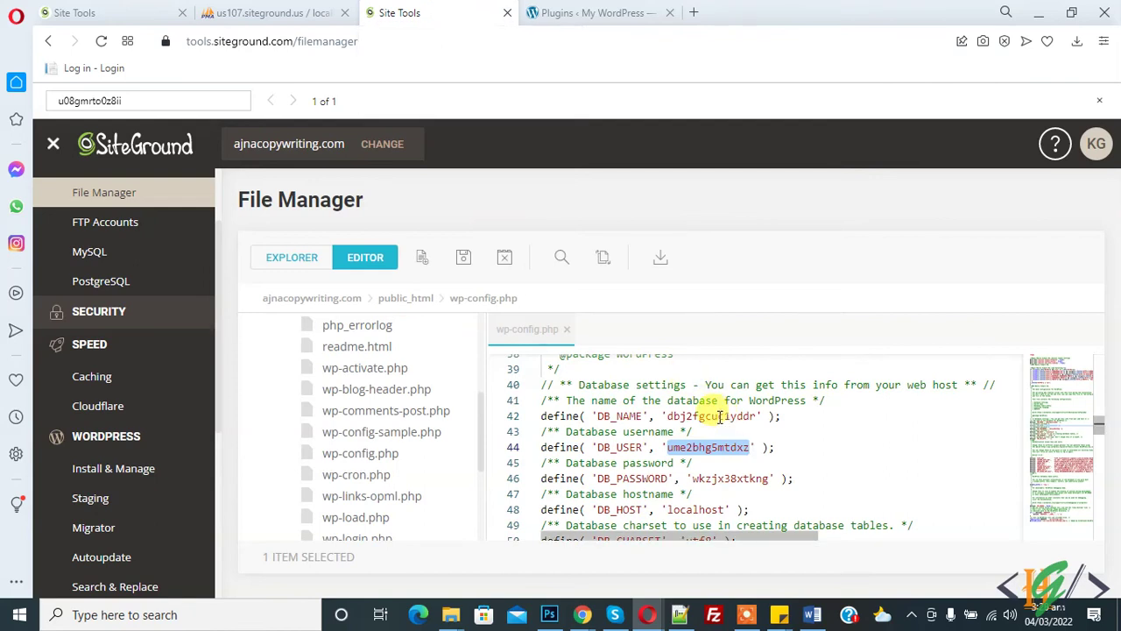
pyautogui.tripleClick(719, 417)
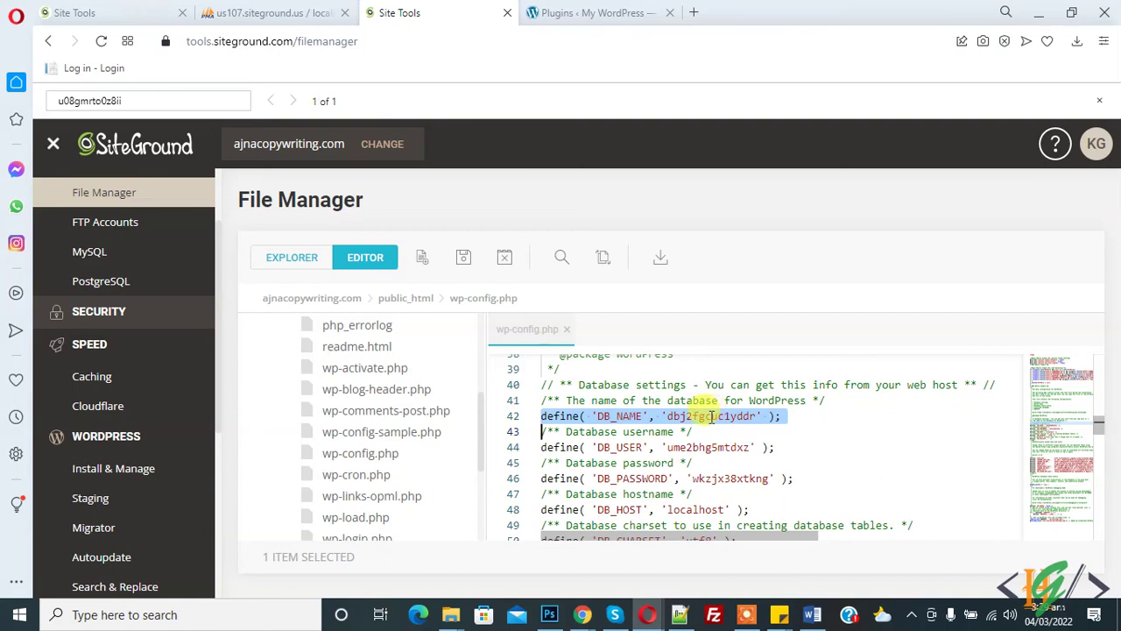
pyautogui.doubleClick(711, 417)
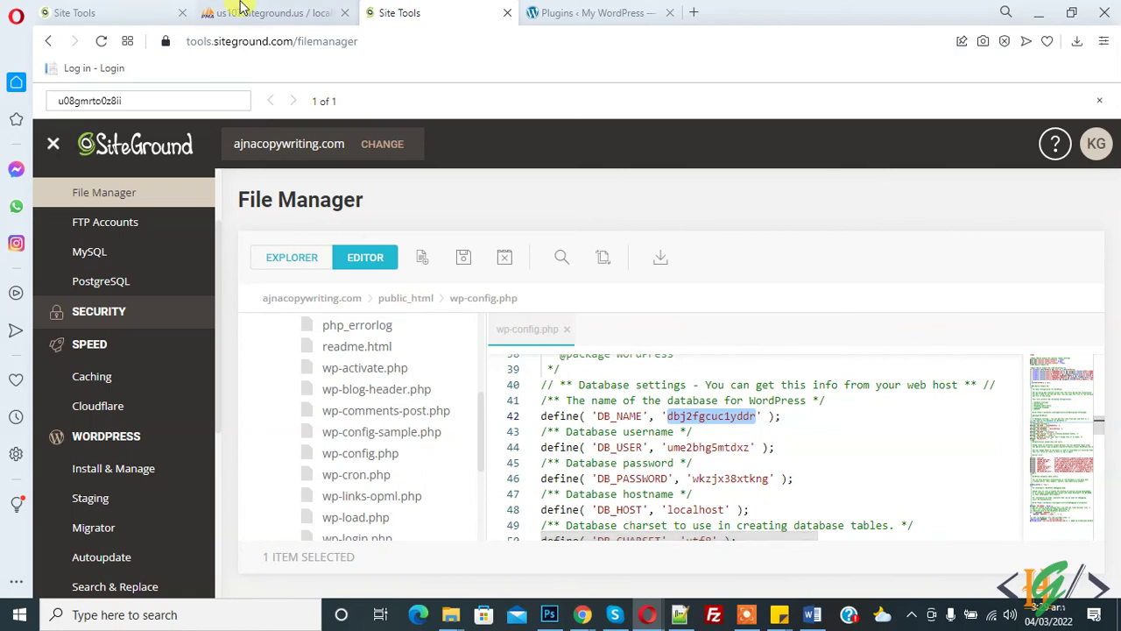
pyautogui.click(80, 12)
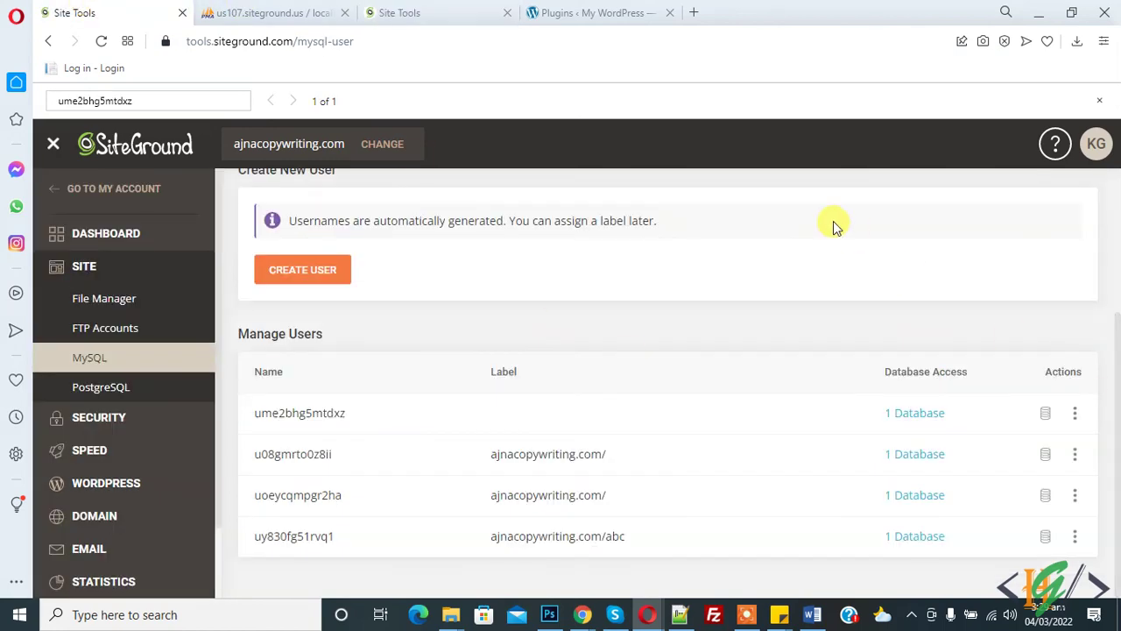
pyautogui.click(631, 10)
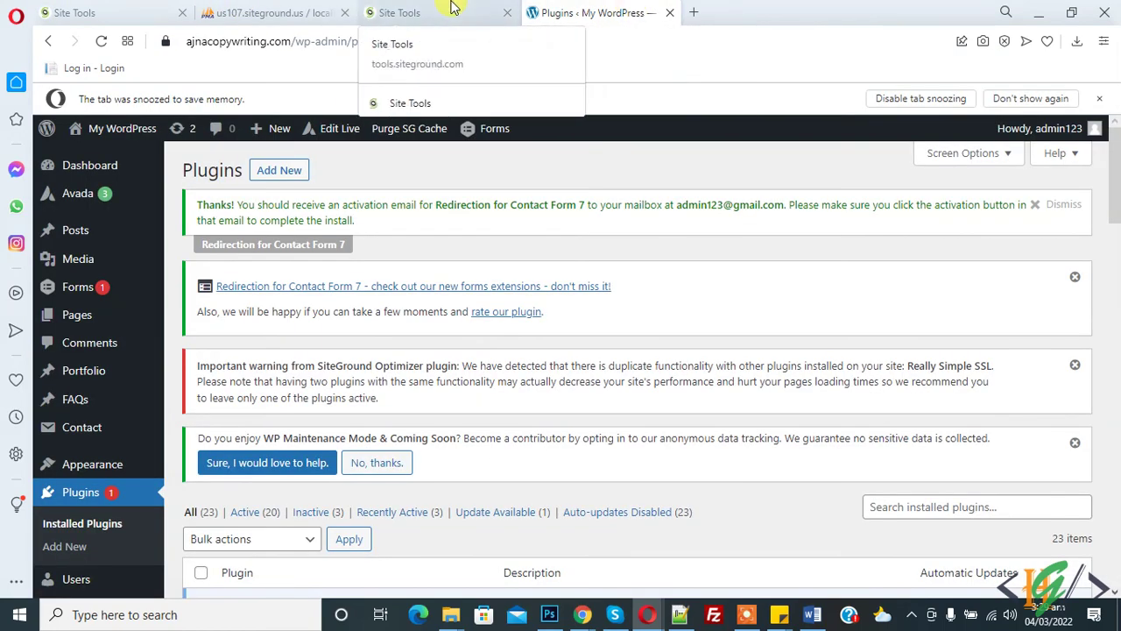